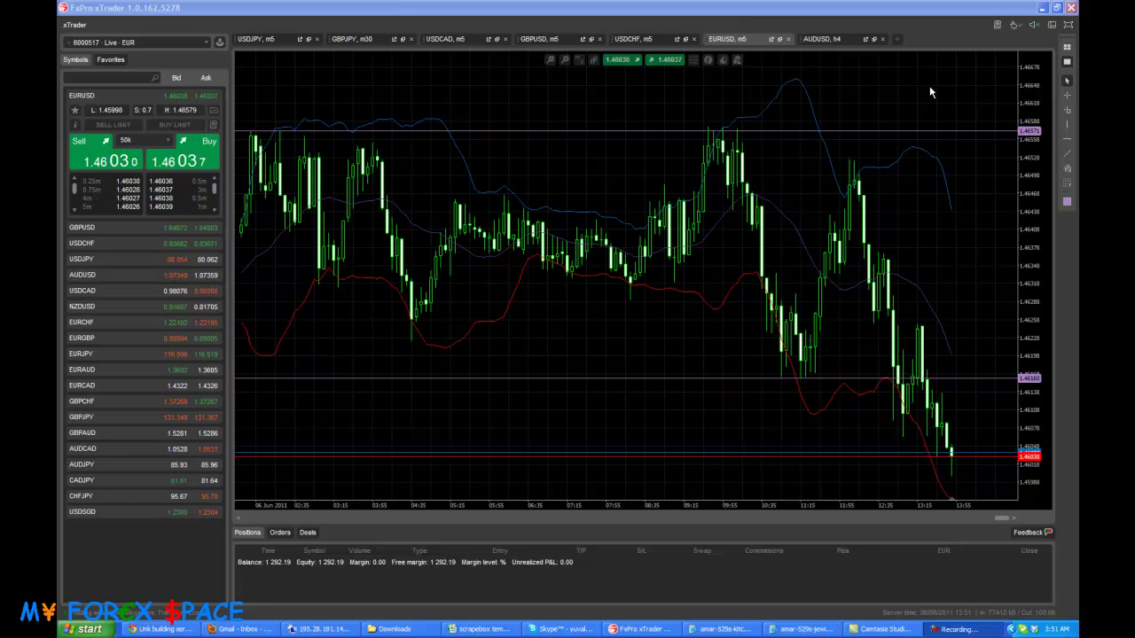
# Show all open charts in a tiled layout and return to the single tabbed chart view
pyautogui.click(686, 41)
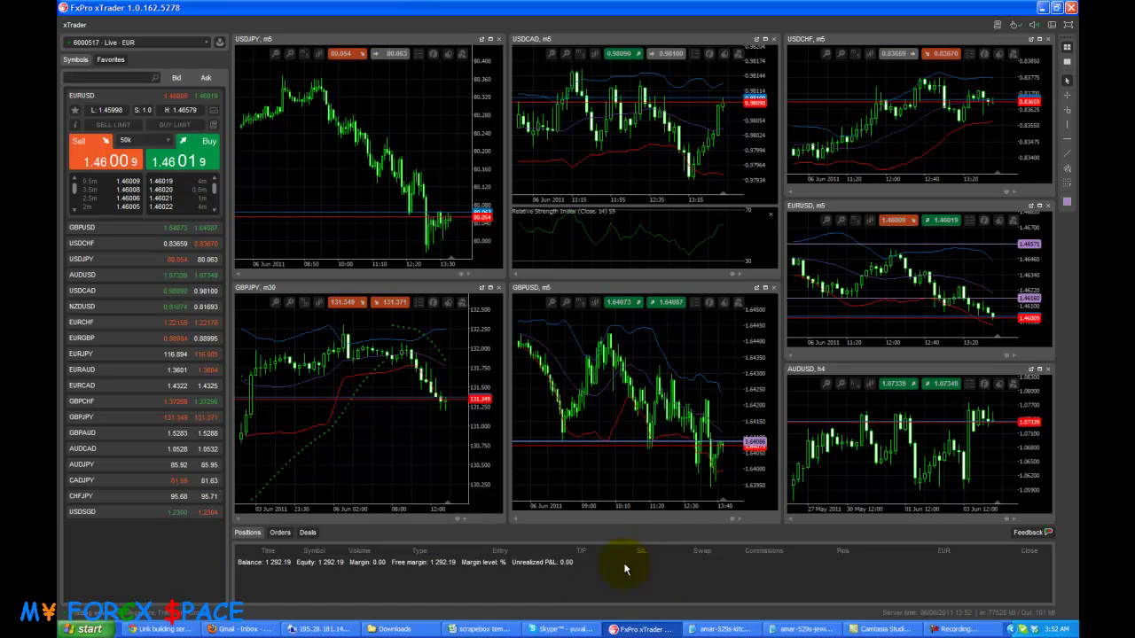
pyautogui.doubleClick(680, 508)
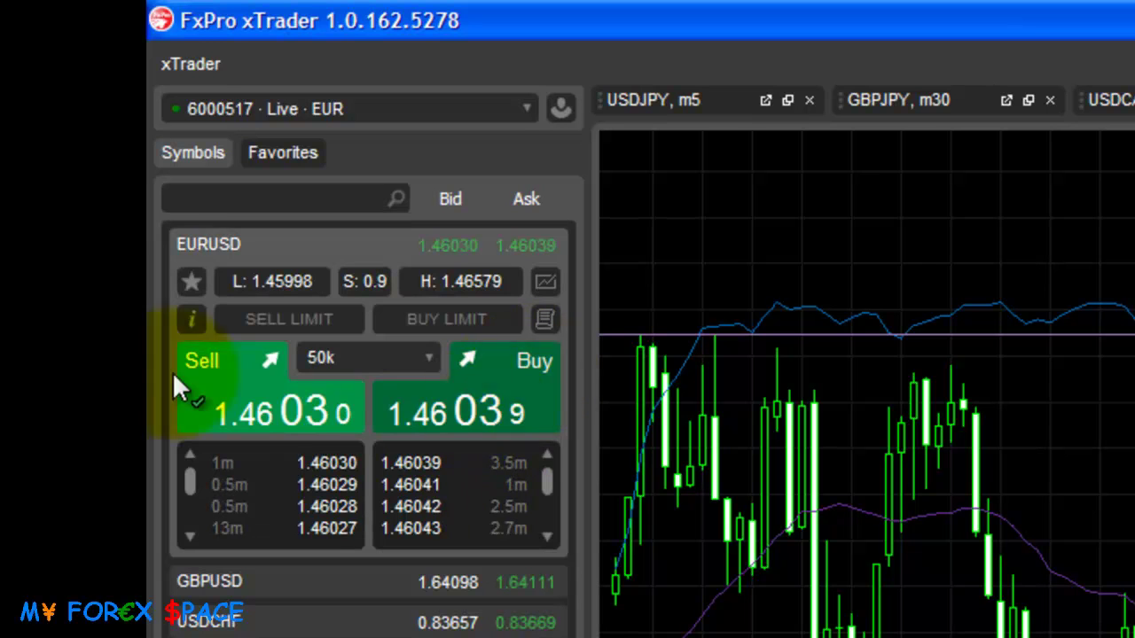
pyautogui.click(243, 403)
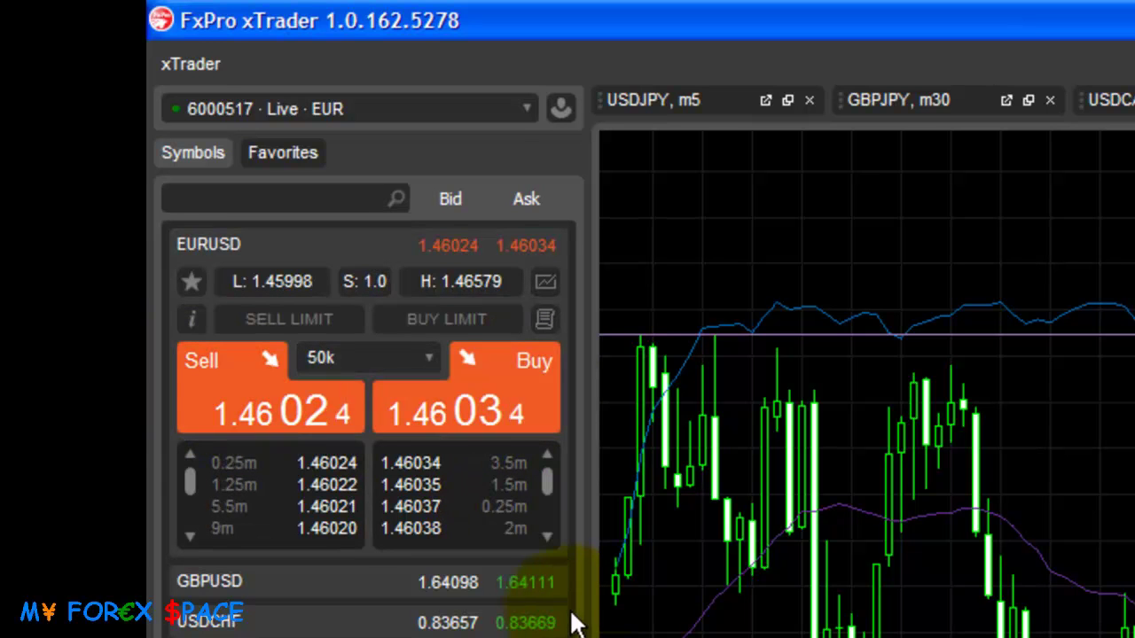
pyautogui.click(517, 416)
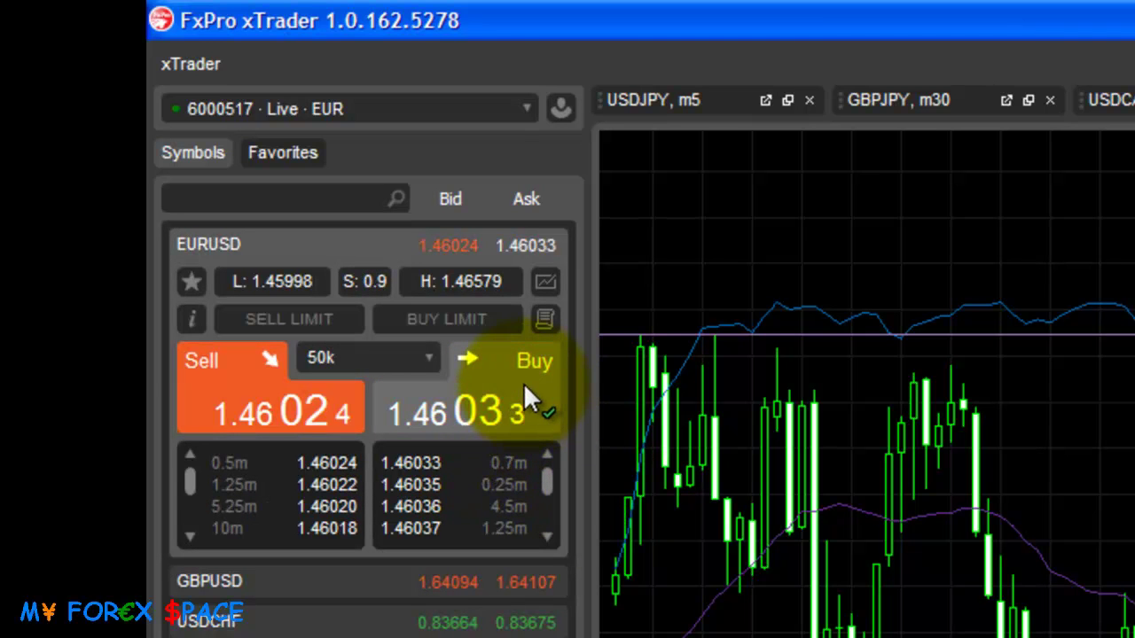
pyautogui.click(456, 424)
pyautogui.click(540, 424)
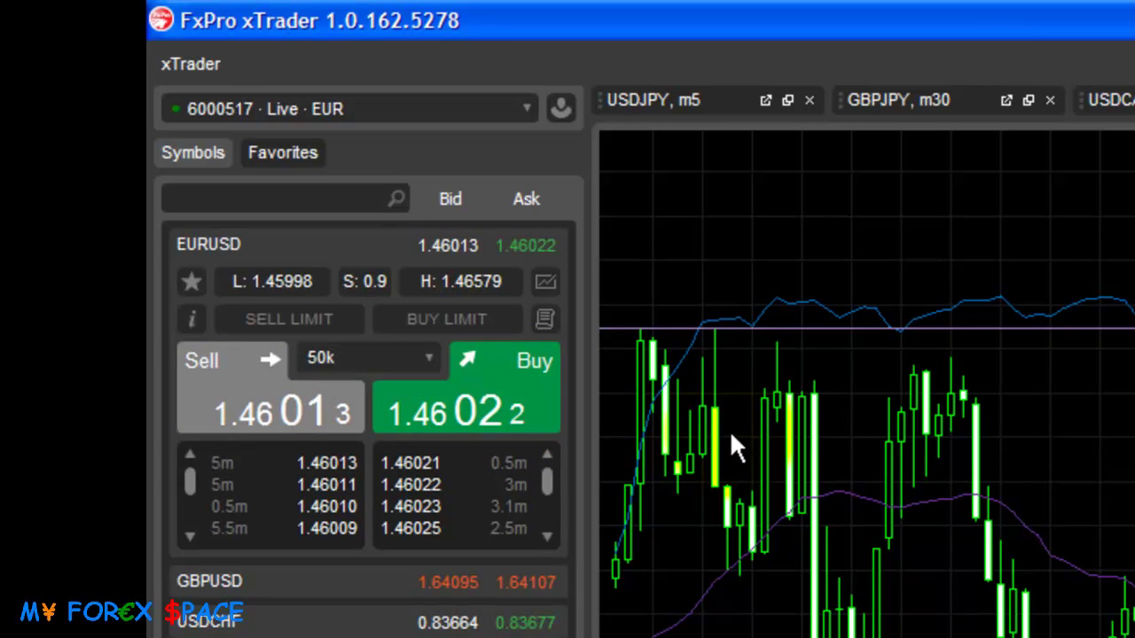
pyautogui.click(242, 413)
pyautogui.click(502, 424)
pyautogui.click(296, 413)
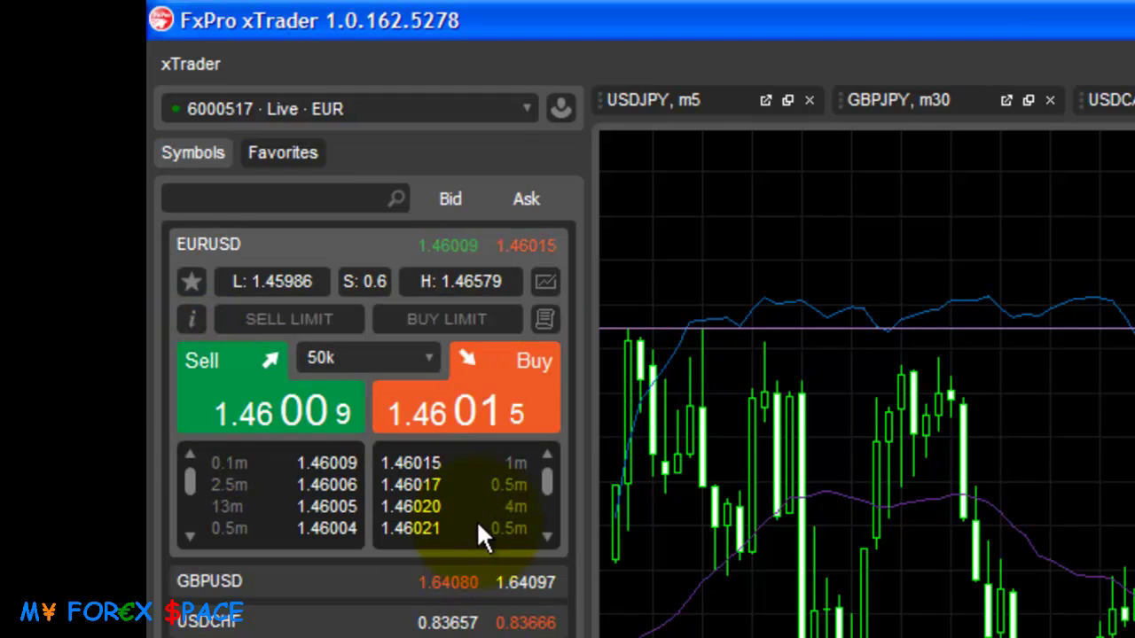
# Look through the order volume choices for EURUSD
pyautogui.click(429, 358)
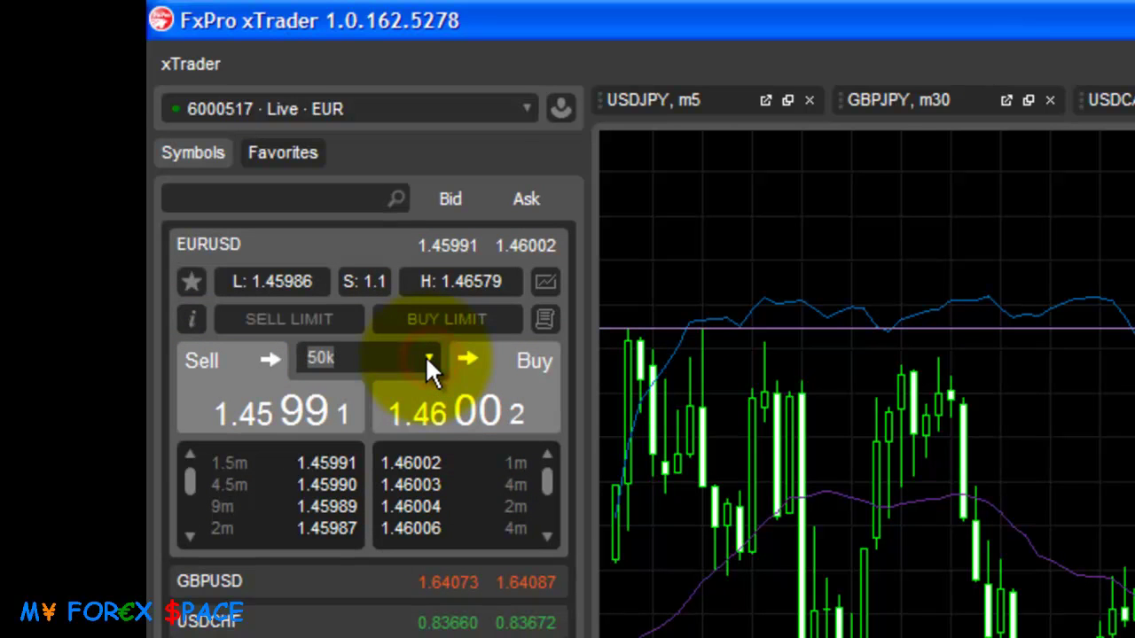
pyautogui.click(425, 482)
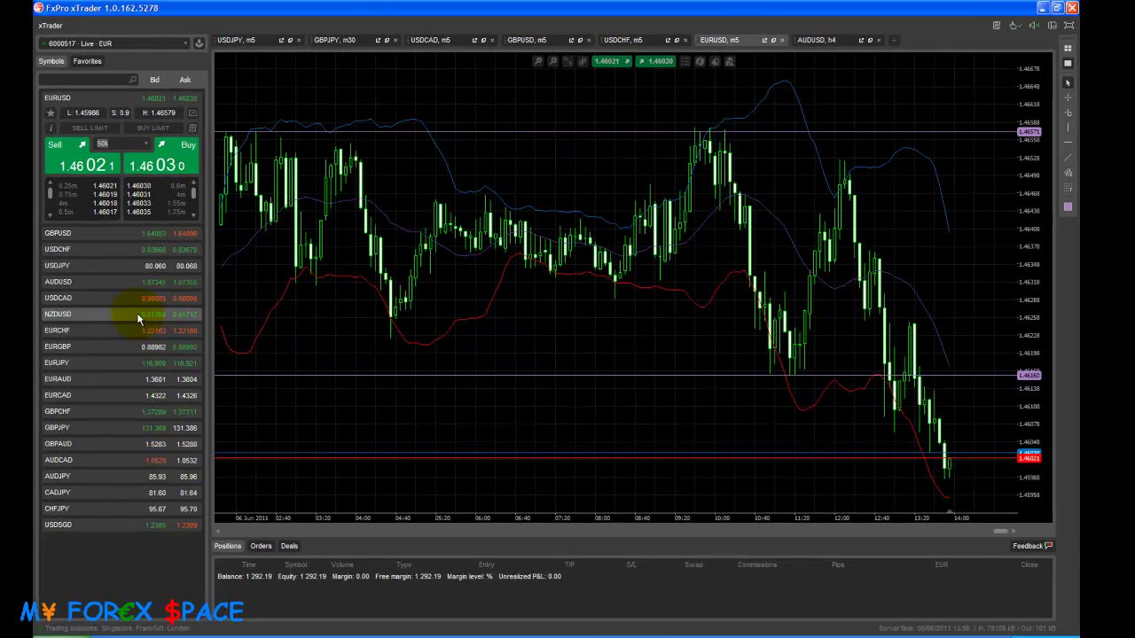
# Expand NZDUSD in the symbol list, open its chart and close that chart again
pyautogui.click(135, 316)
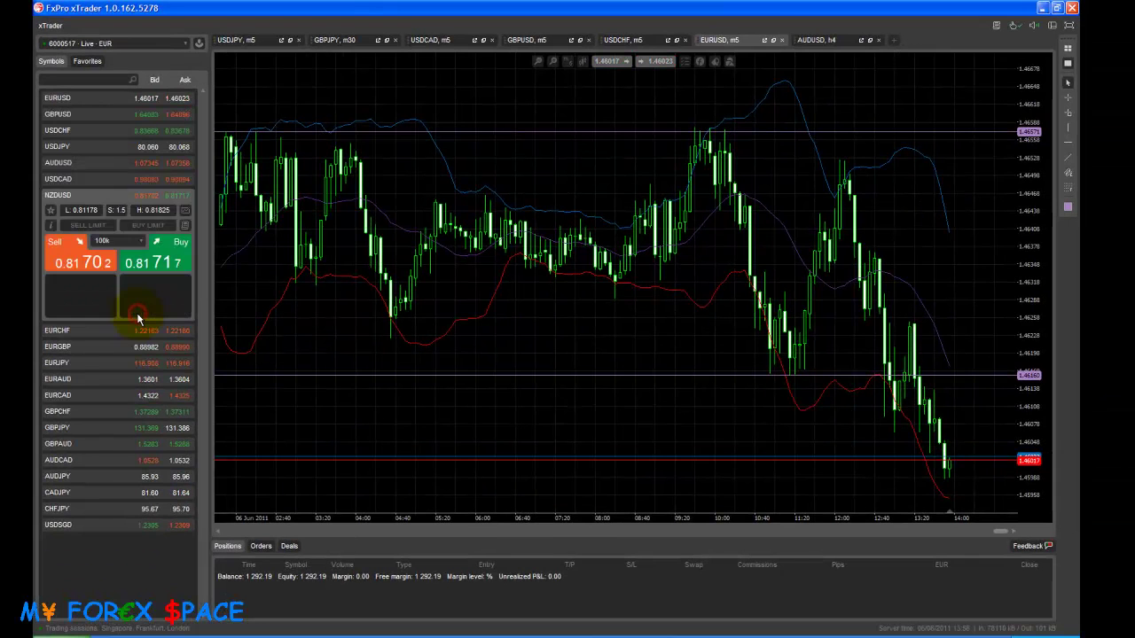
pyautogui.click(186, 211)
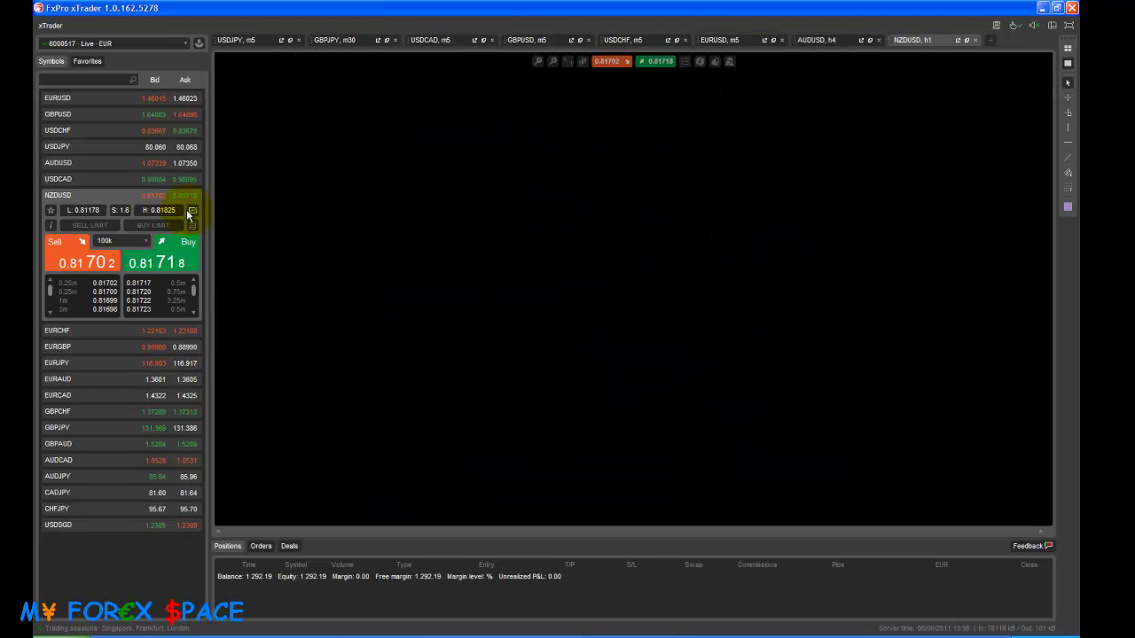
pyautogui.click(975, 41)
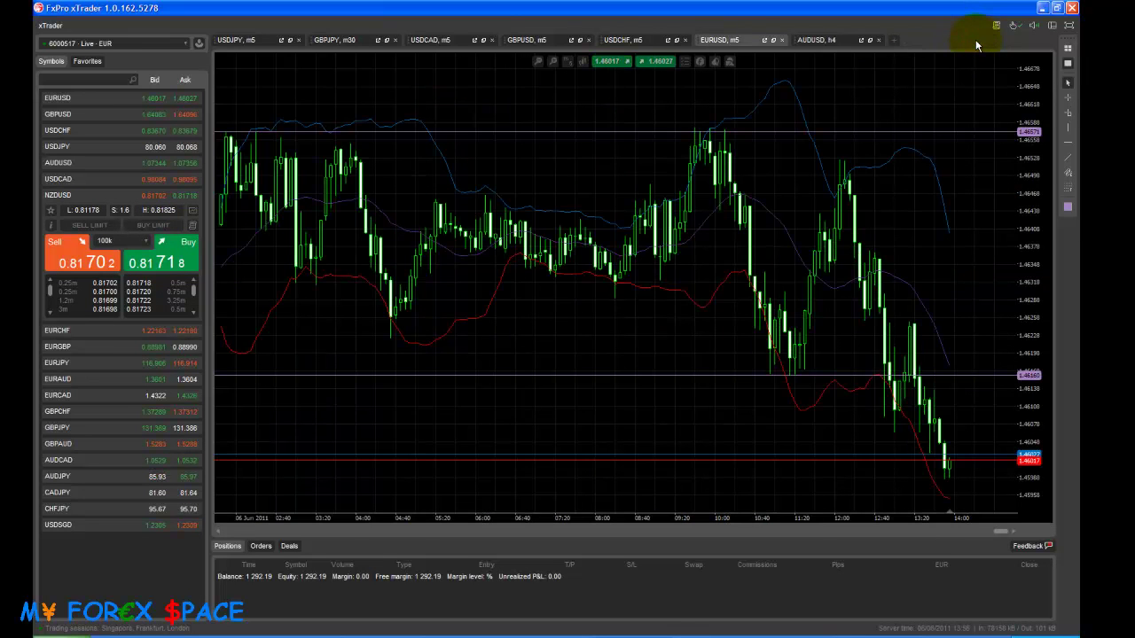
# Expand EURUSD in the symbol list, view its contract information and close the information window
pyautogui.click(104, 101)
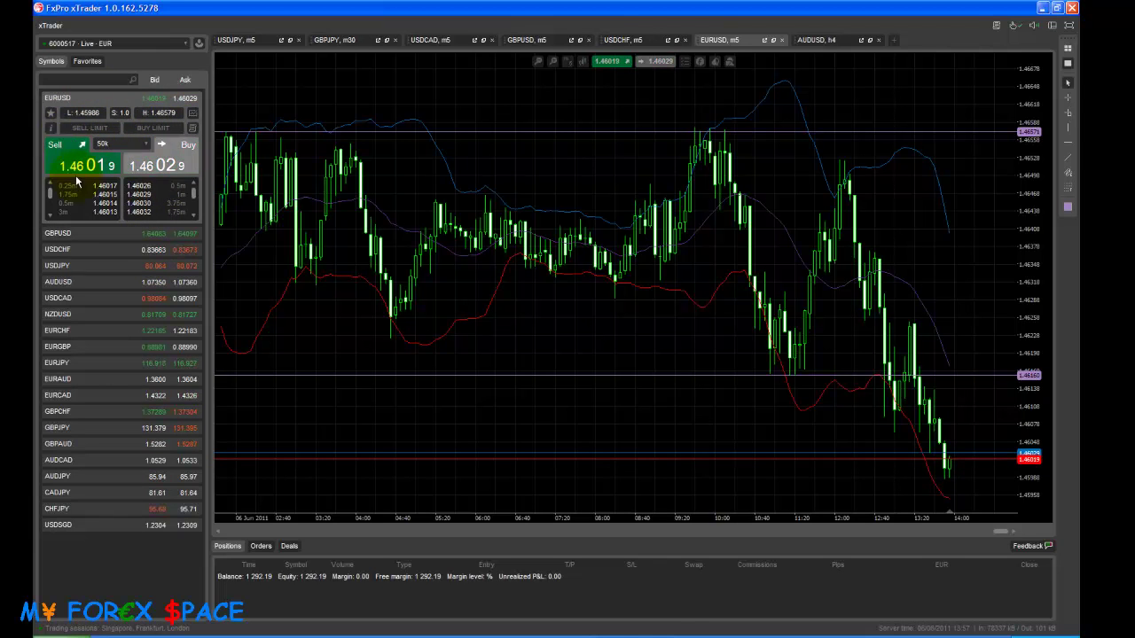
pyautogui.click(50, 128)
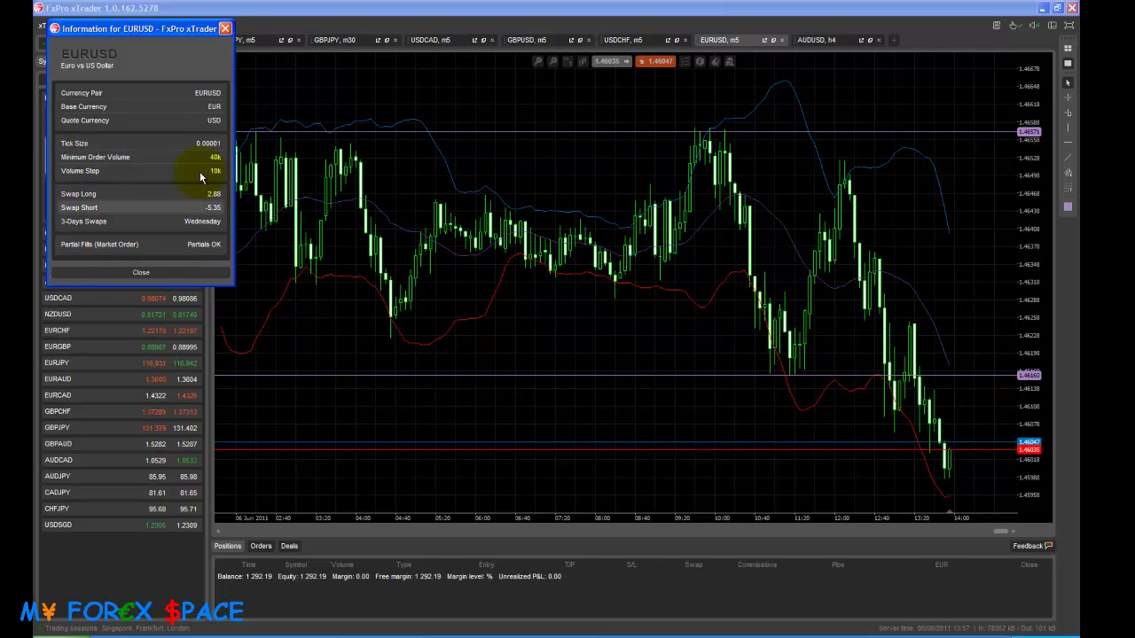
pyautogui.click(225, 29)
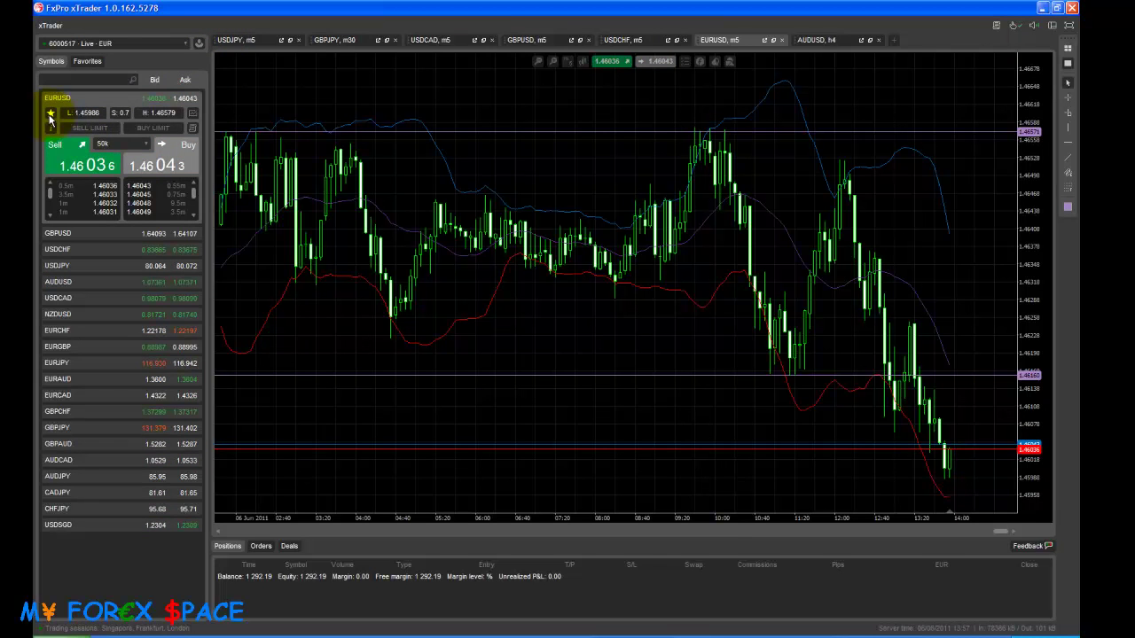
# View the favorite symbols and return to the full symbol list
pyautogui.click(94, 63)
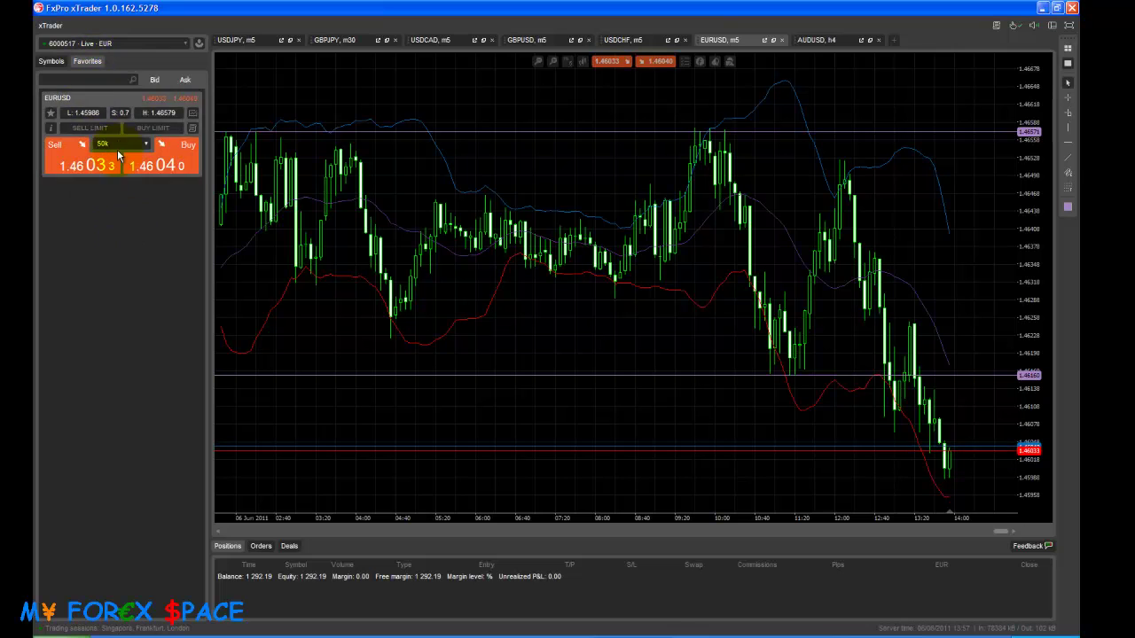
pyautogui.click(52, 64)
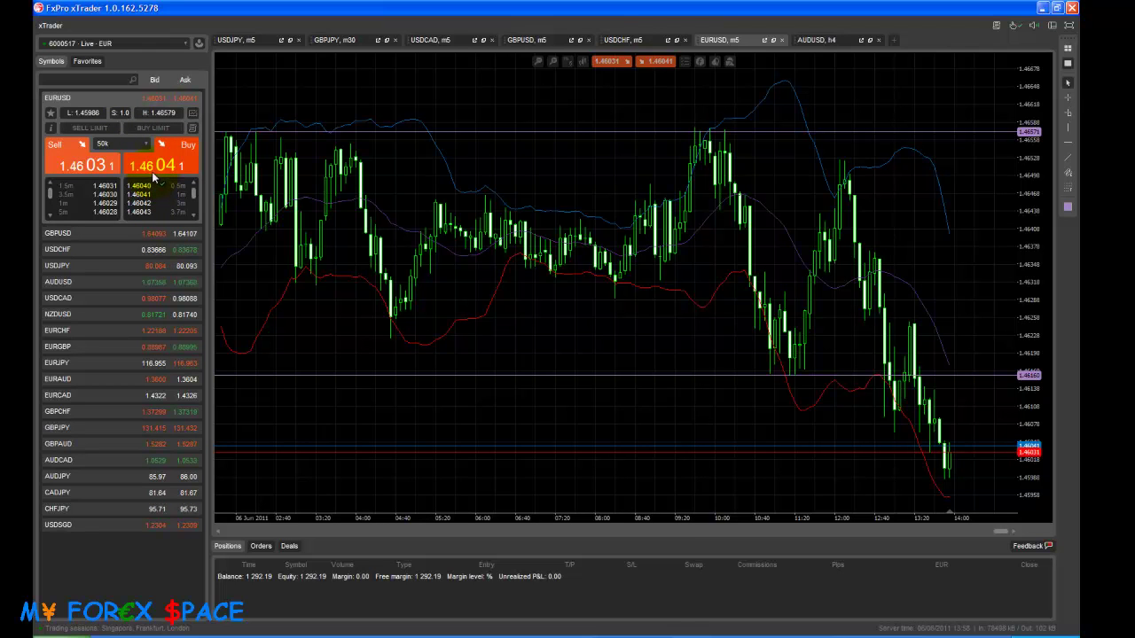
pyautogui.click(153, 177)
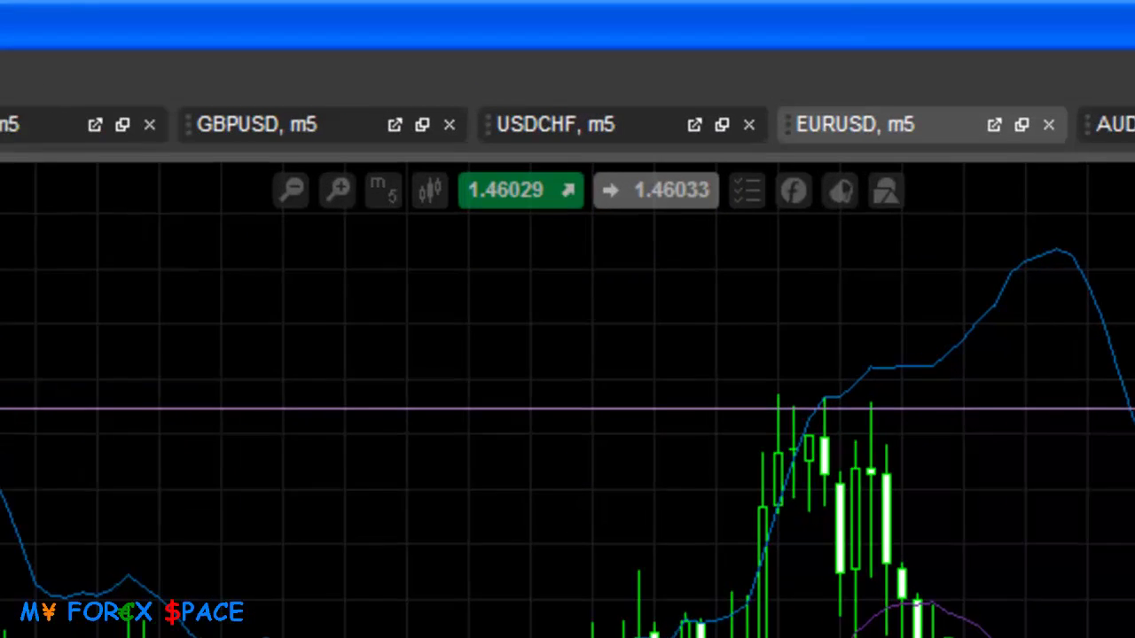
# Examine the quick-trade and zoom controls of the EURUSD chart
pyautogui.moveTo(619, 187)
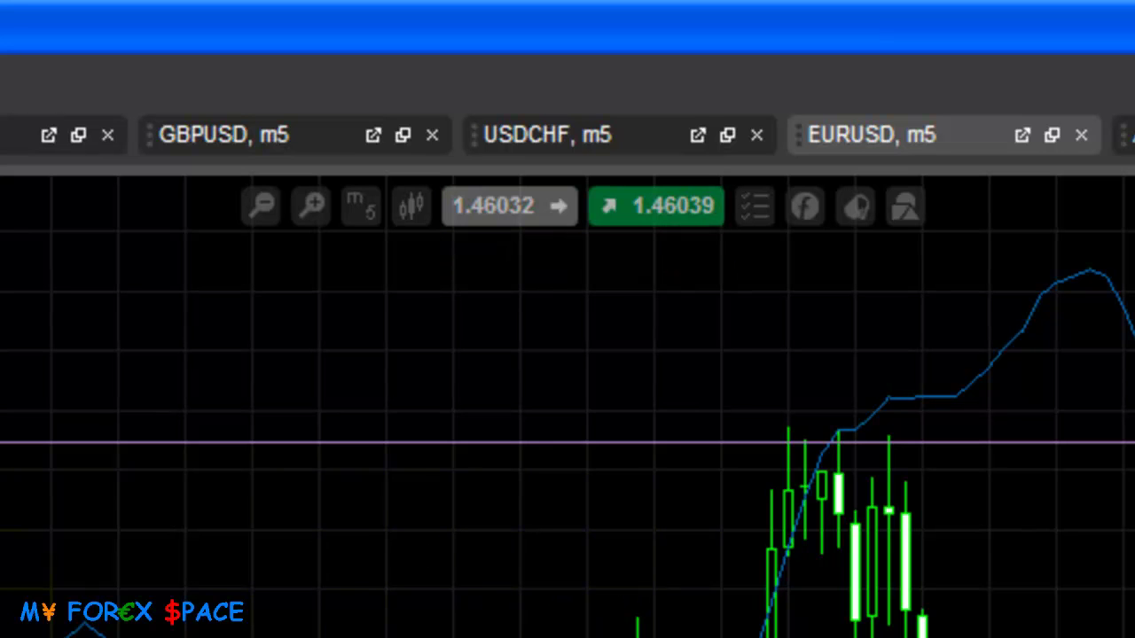
pyautogui.click(635, 217)
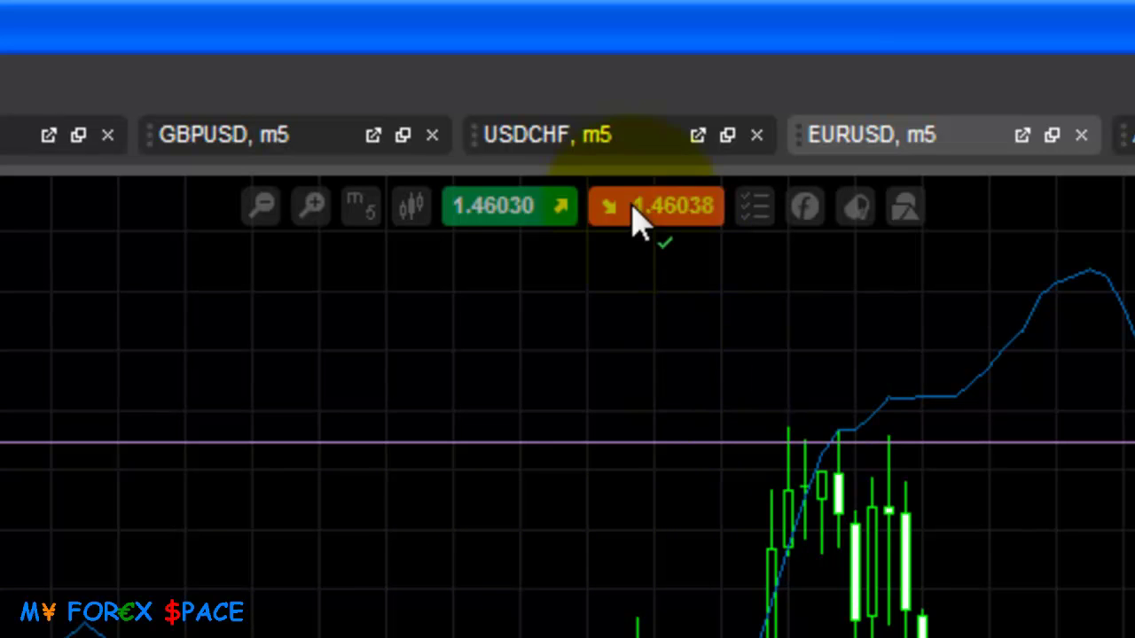
pyautogui.moveTo(635, 217)
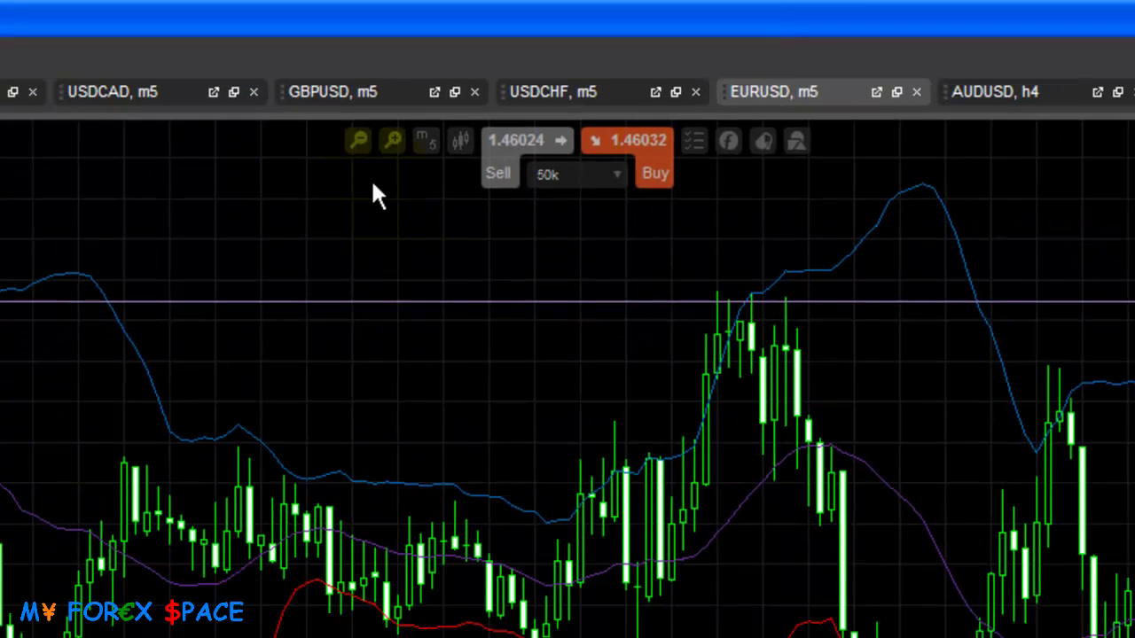
pyautogui.click(260, 206)
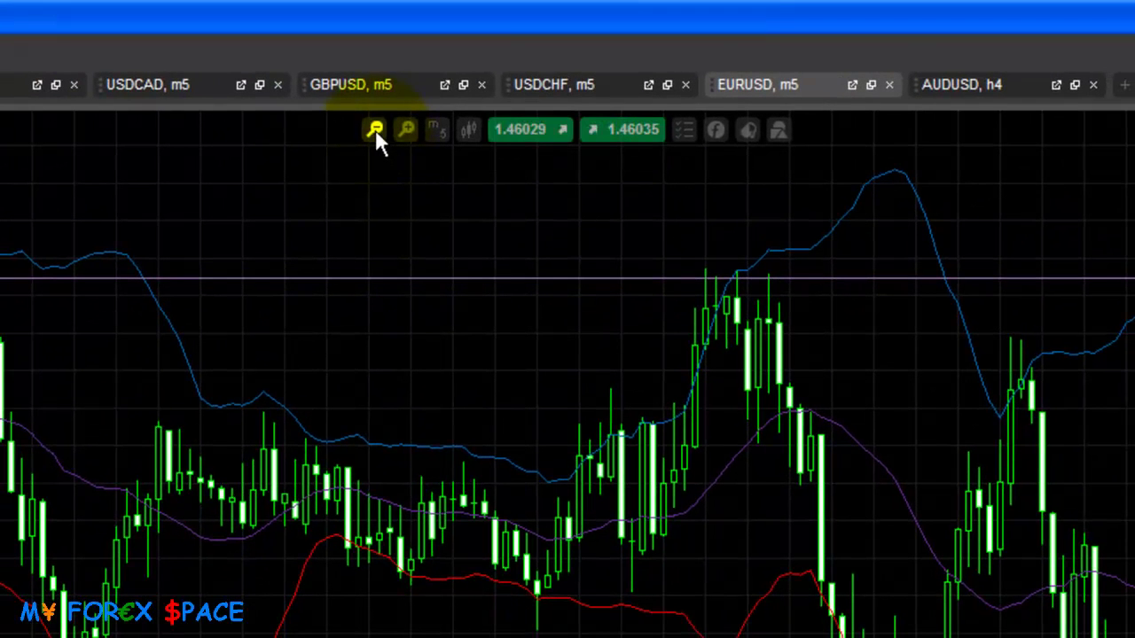
pyautogui.click(375, 129)
pyautogui.click(405, 128)
# Look through the EURUSD chart's timeframe and chart type options and hide the blue ask price line
pyautogui.click(438, 131)
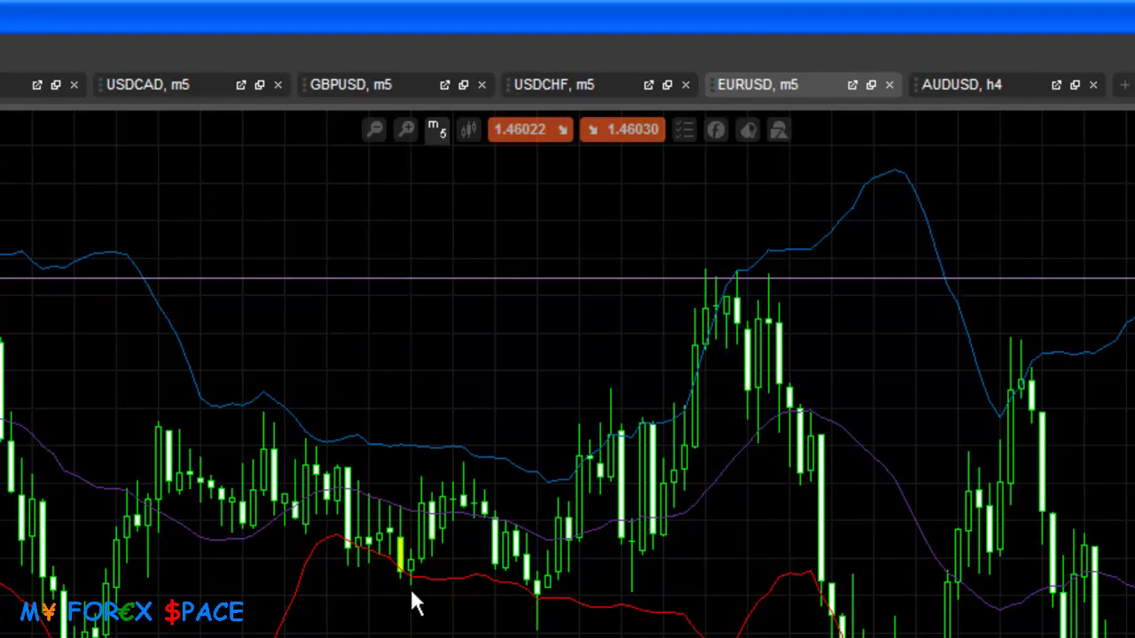
pyautogui.click(433, 131)
pyautogui.click(469, 137)
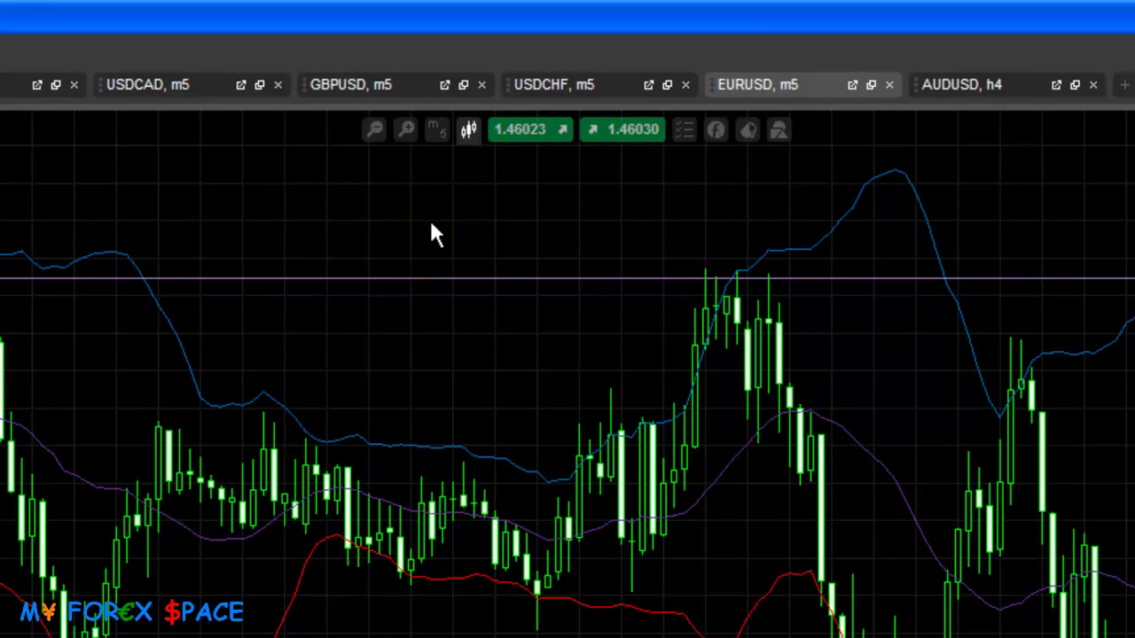
pyautogui.click(468, 129)
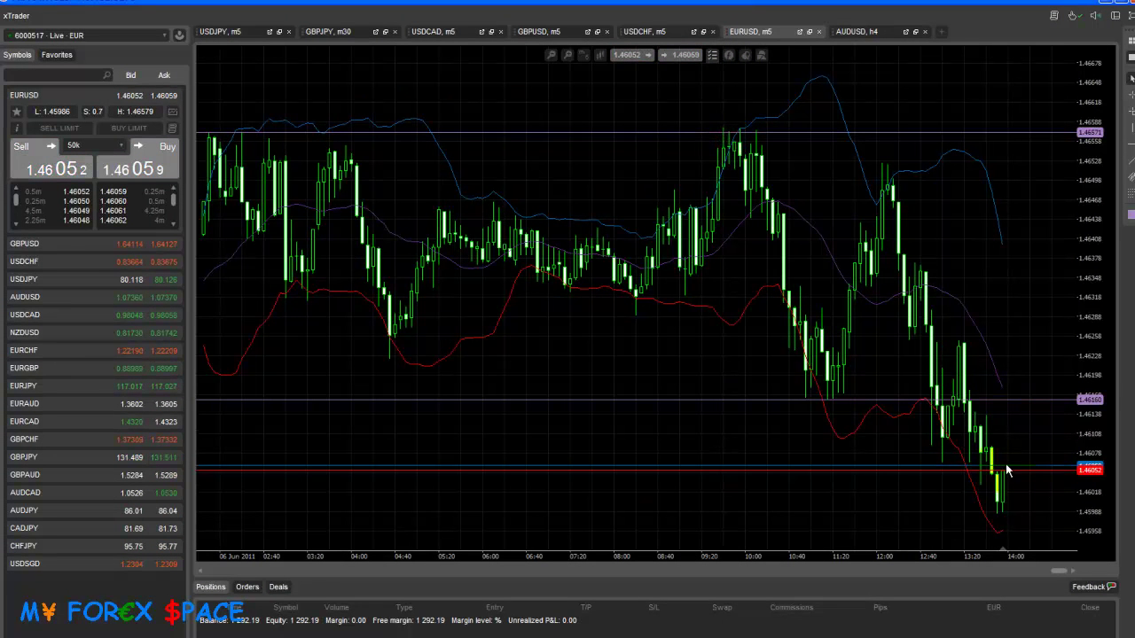
pyautogui.click(748, 125)
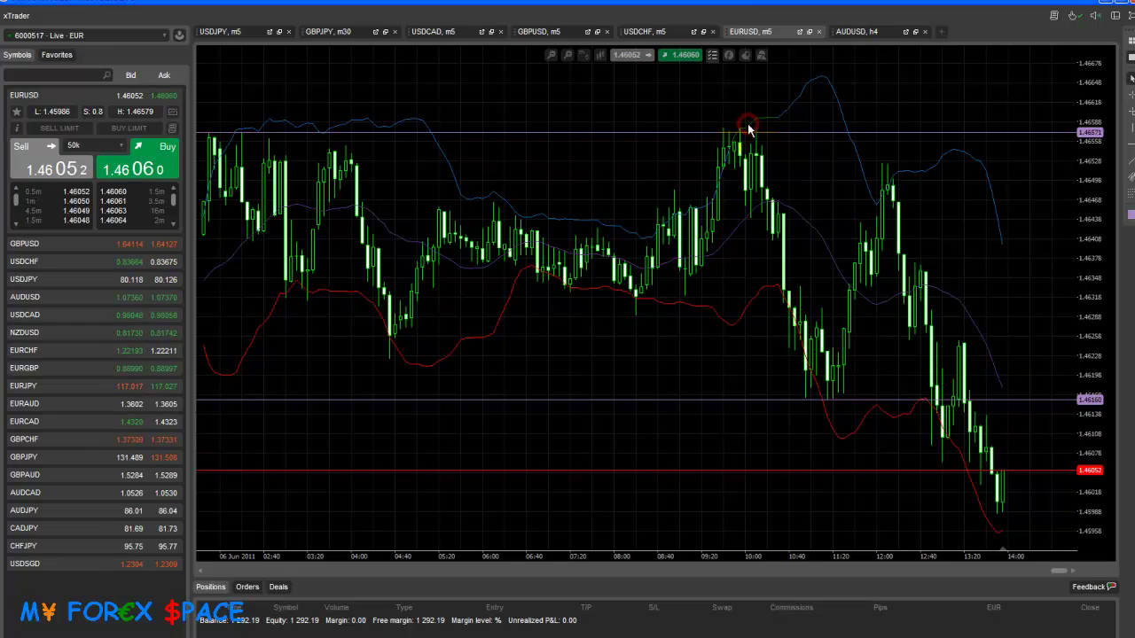
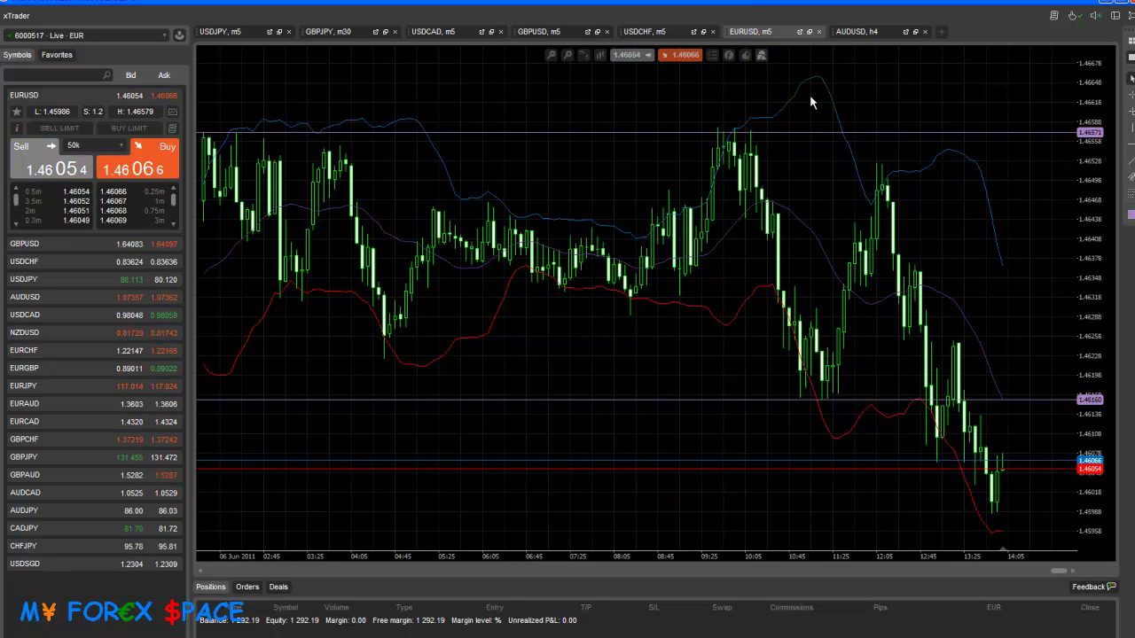
# Remove the Bollinger Bands indicator from the EURUSD chart
pyautogui.click(852, 71)
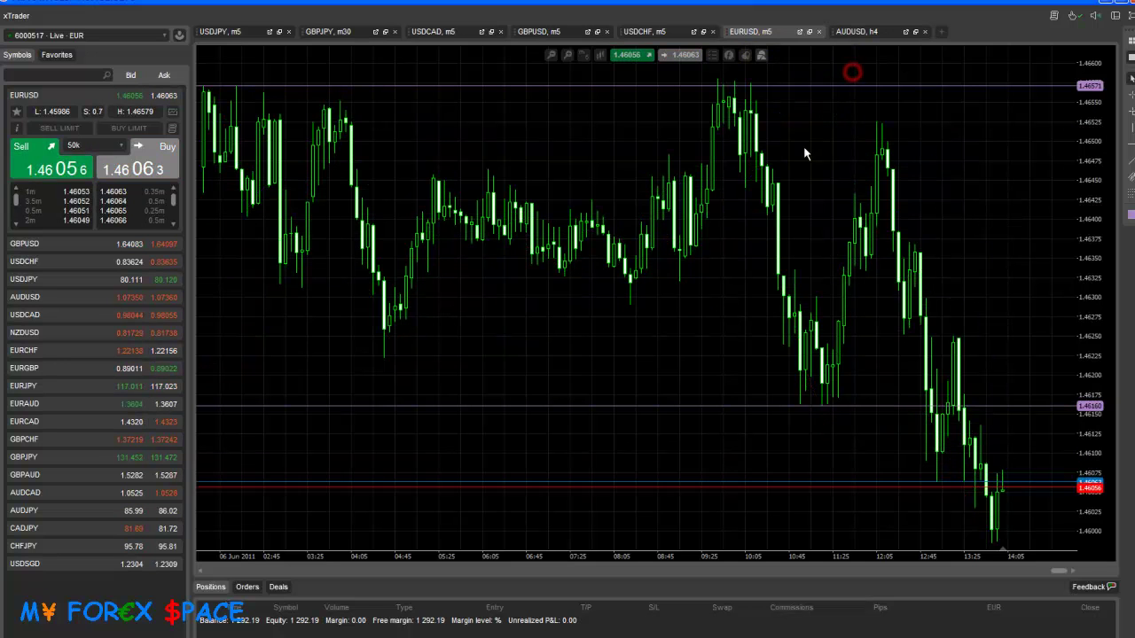
pyautogui.click(927, 139)
# Add Bollinger Bands to the EURUSD chart with a purple main line, blue top line and red bottom line
pyautogui.click(728, 56)
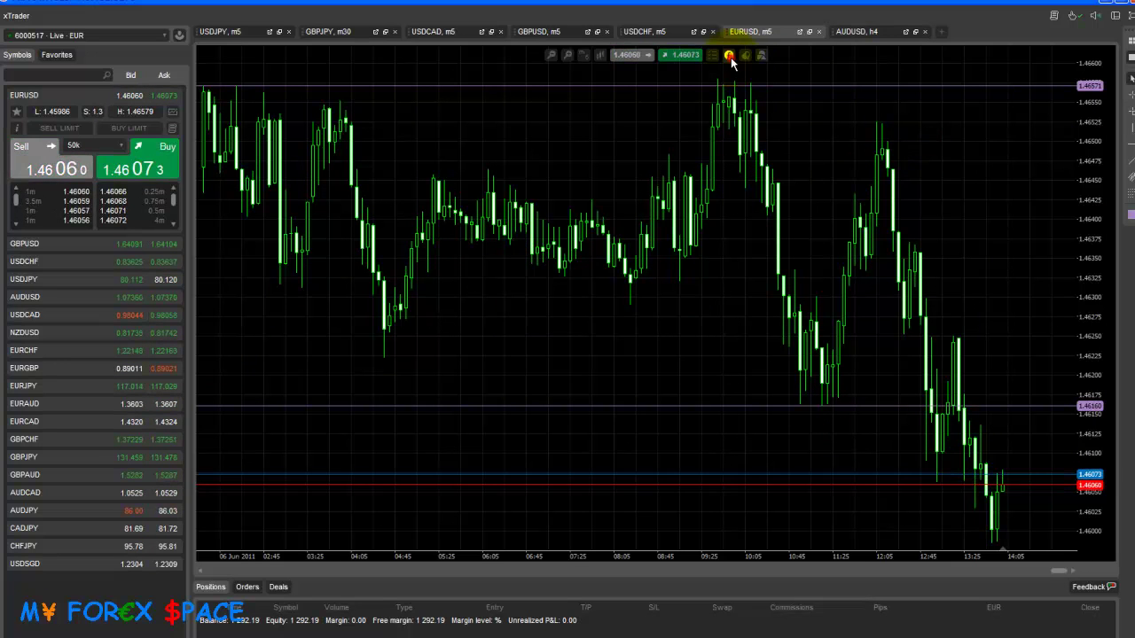
pyautogui.click(815, 101)
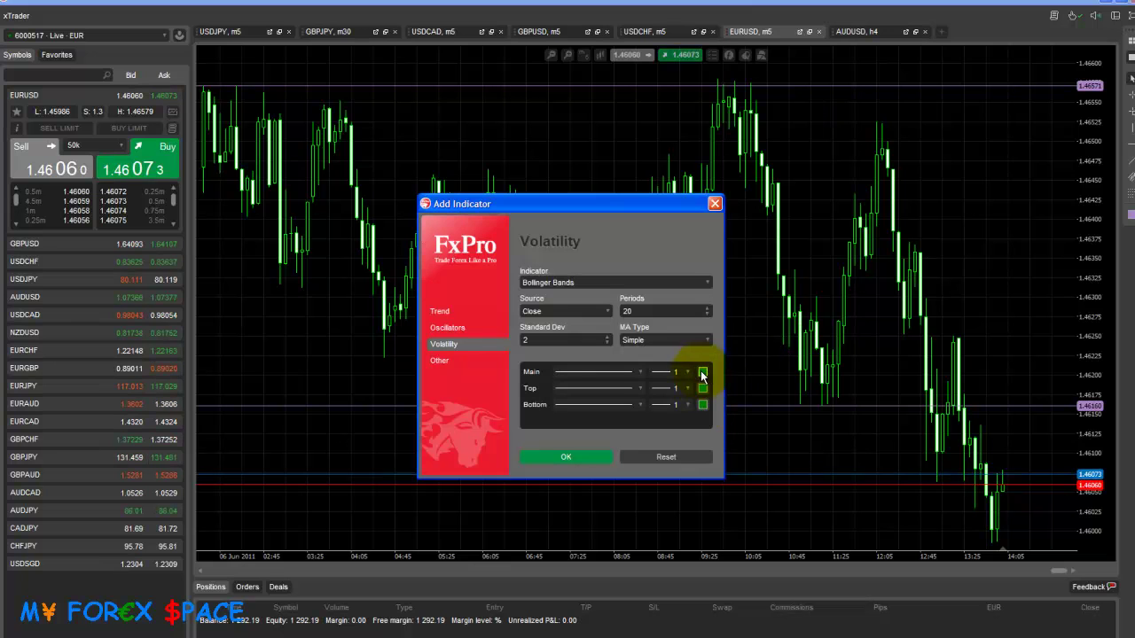
pyautogui.click(702, 371)
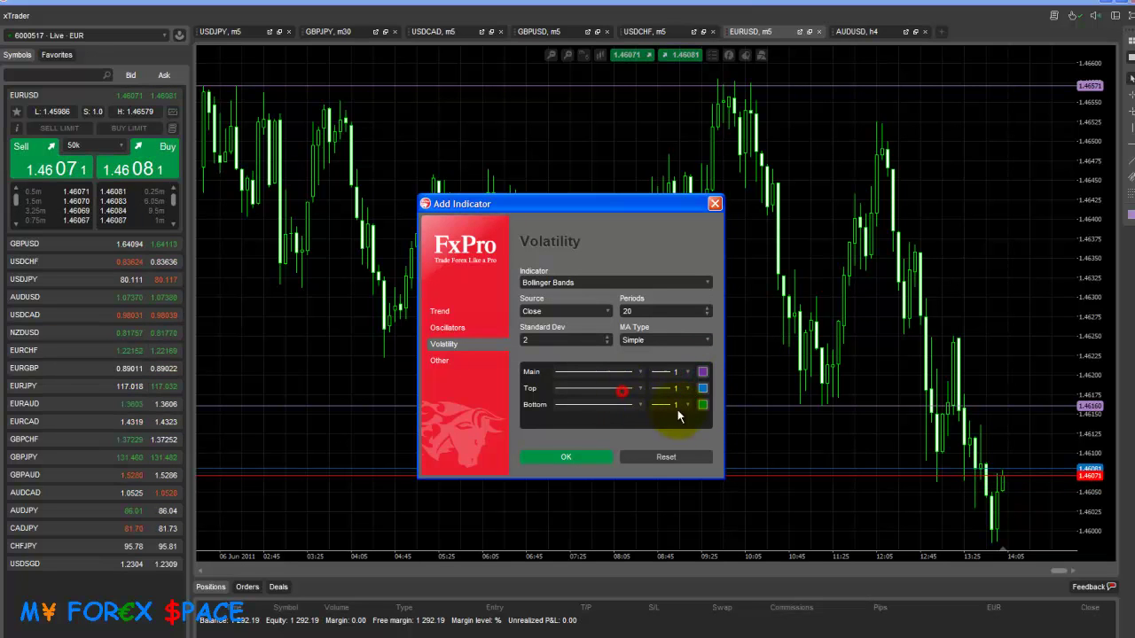
pyautogui.click(702, 387)
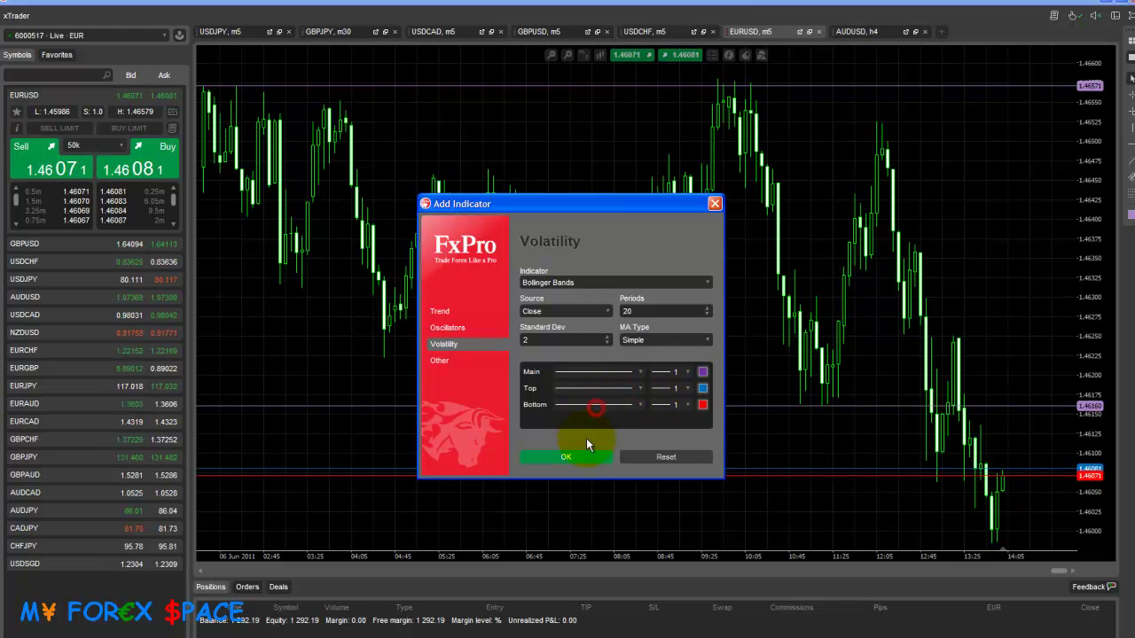
pyautogui.click(559, 455)
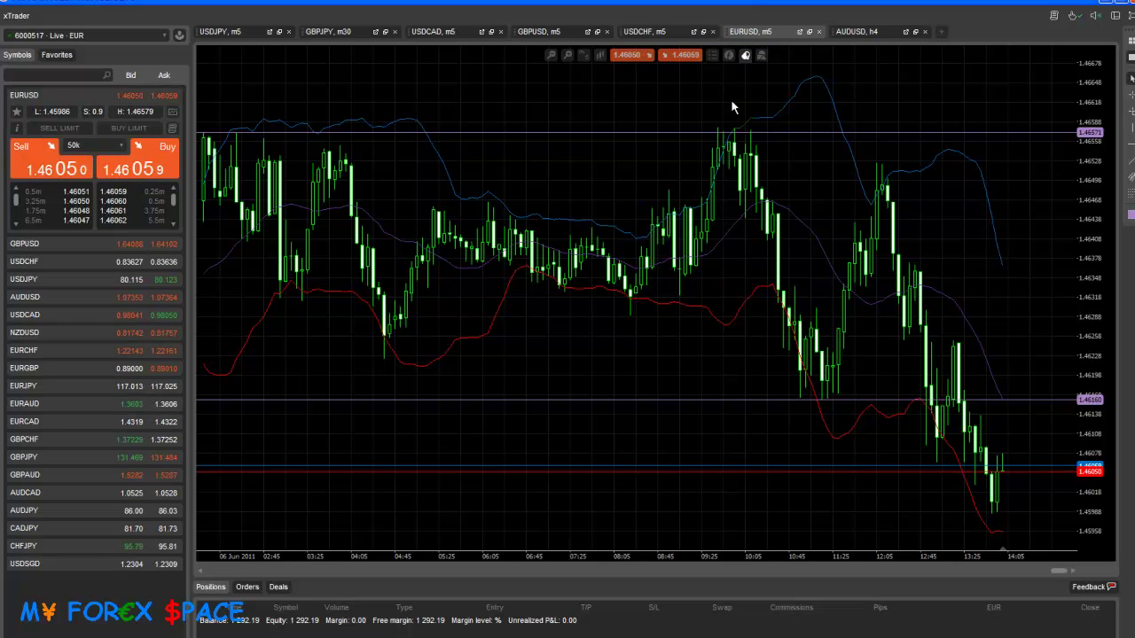
pyautogui.click(677, 100)
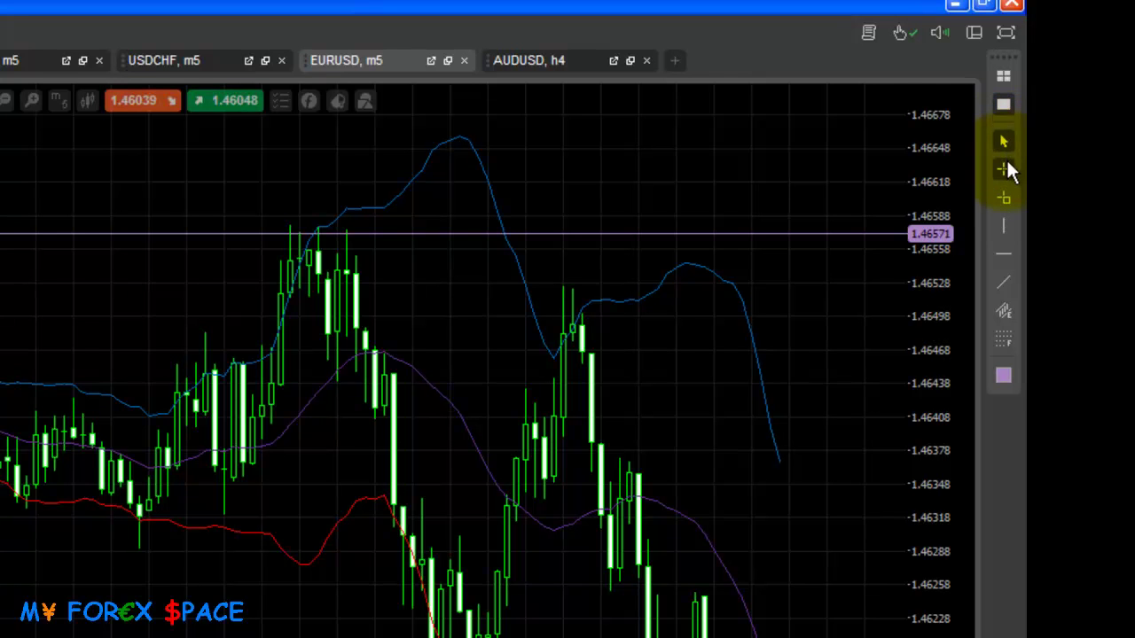
# Activate the crosshair, switch to the horizontal line tool and return to the selection pointer
pyautogui.click(1004, 169)
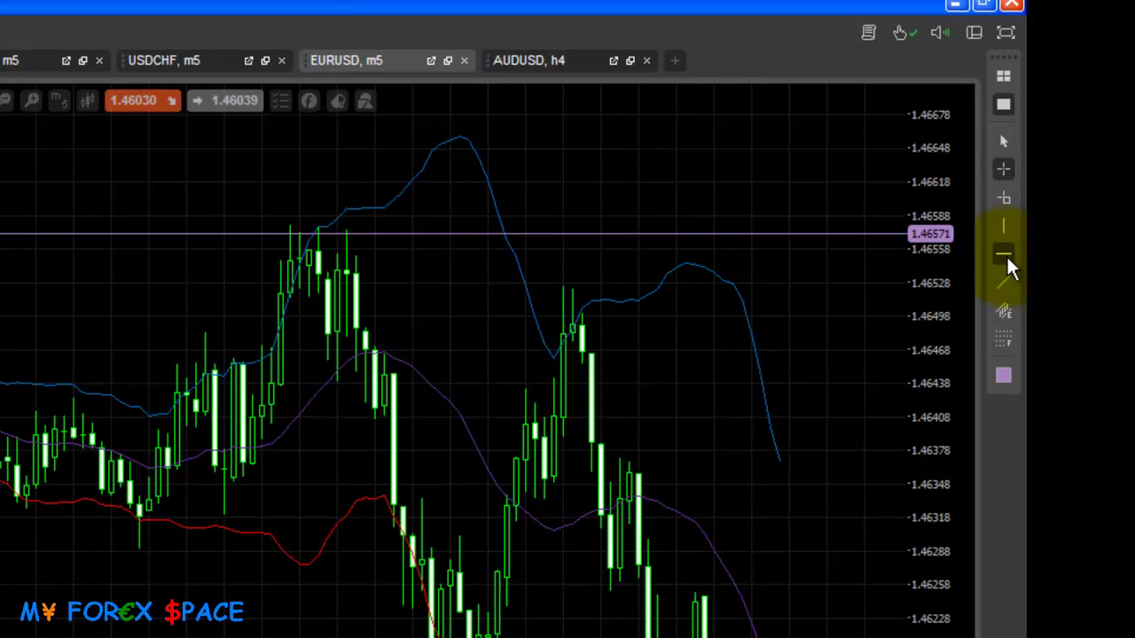
pyautogui.click(1003, 255)
pyautogui.click(1001, 142)
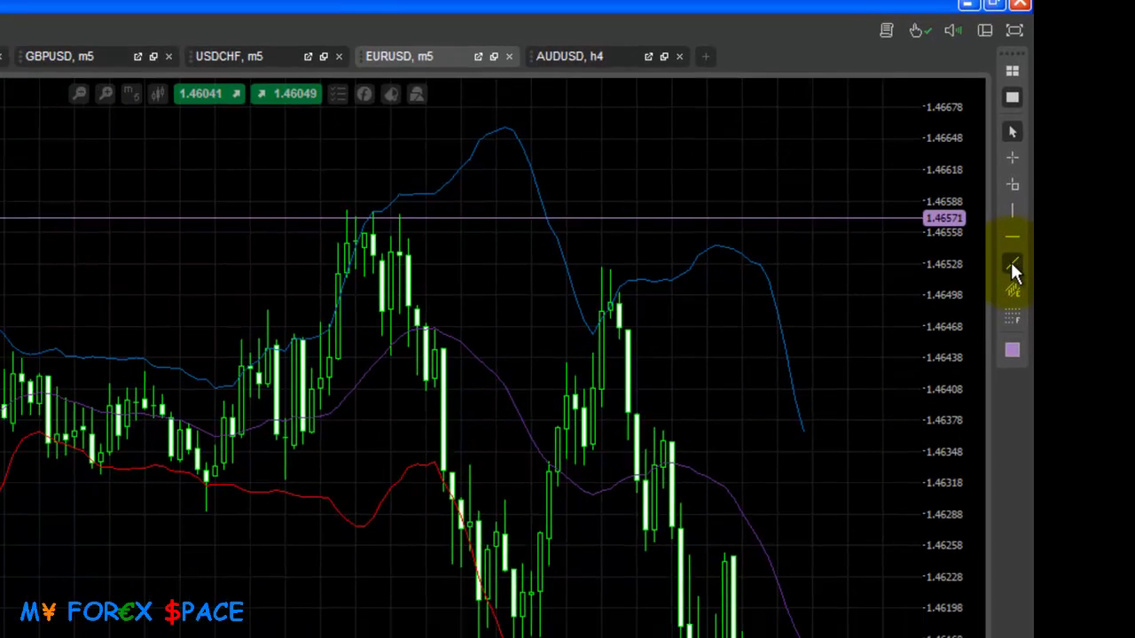
# Draw a trend line on the EURUSD chart from the high near 1.46528 down along the falling candle highs, and delete it
pyautogui.click(1012, 264)
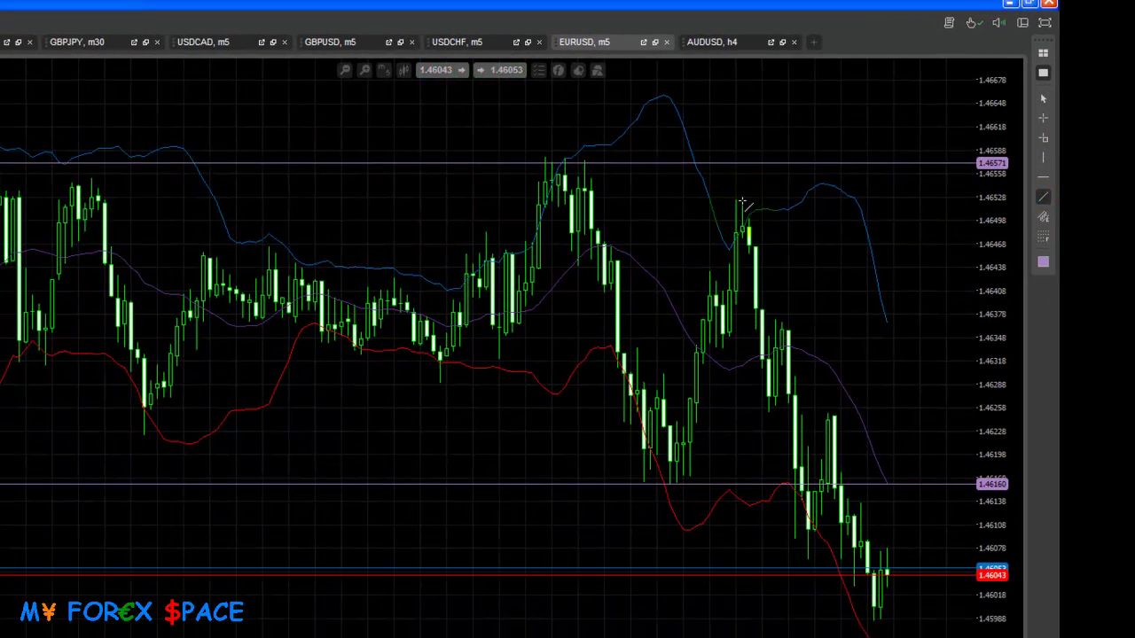
pyautogui.moveTo(741, 201)
pyautogui.mouseDown()
pyautogui.moveTo(923, 550)
pyautogui.moveTo(920, 615)
pyautogui.mouseUp()
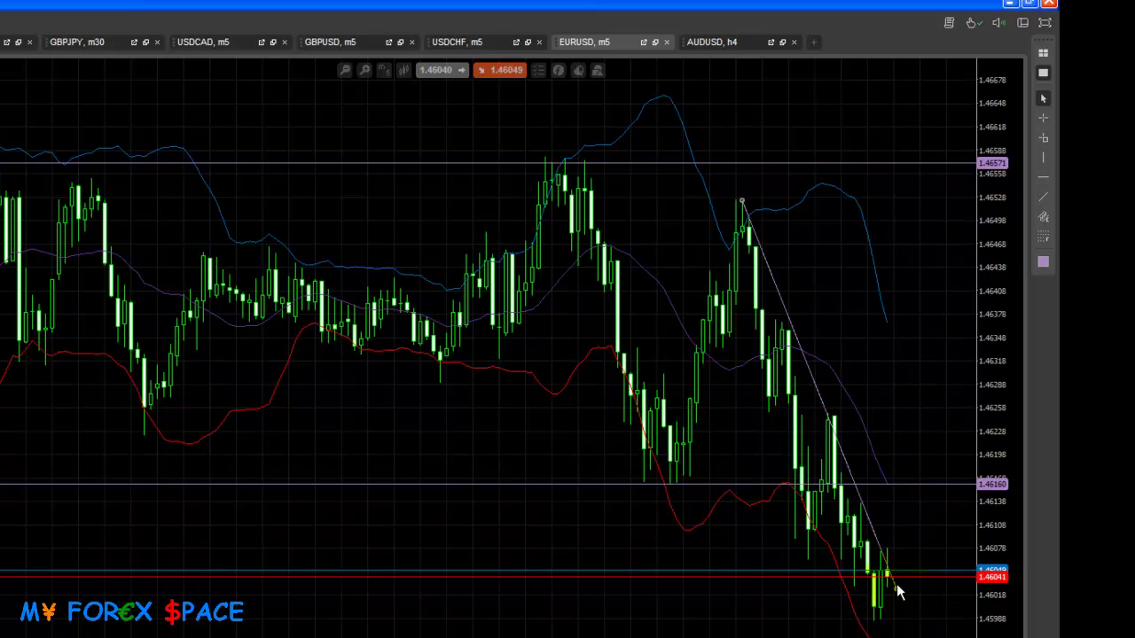
pyautogui.press('Delete')
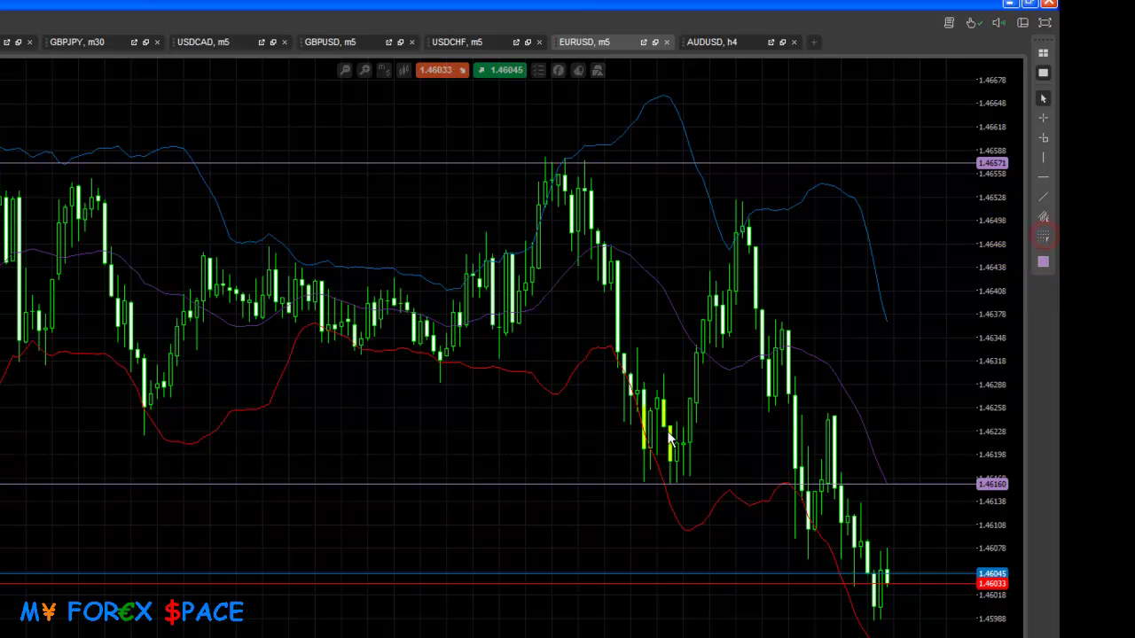
# Draw a Fibonacci retracement on the EURUSD chart between the high near 1.46528 and the low near 1.45988, and delete it
pyautogui.click(1043, 237)
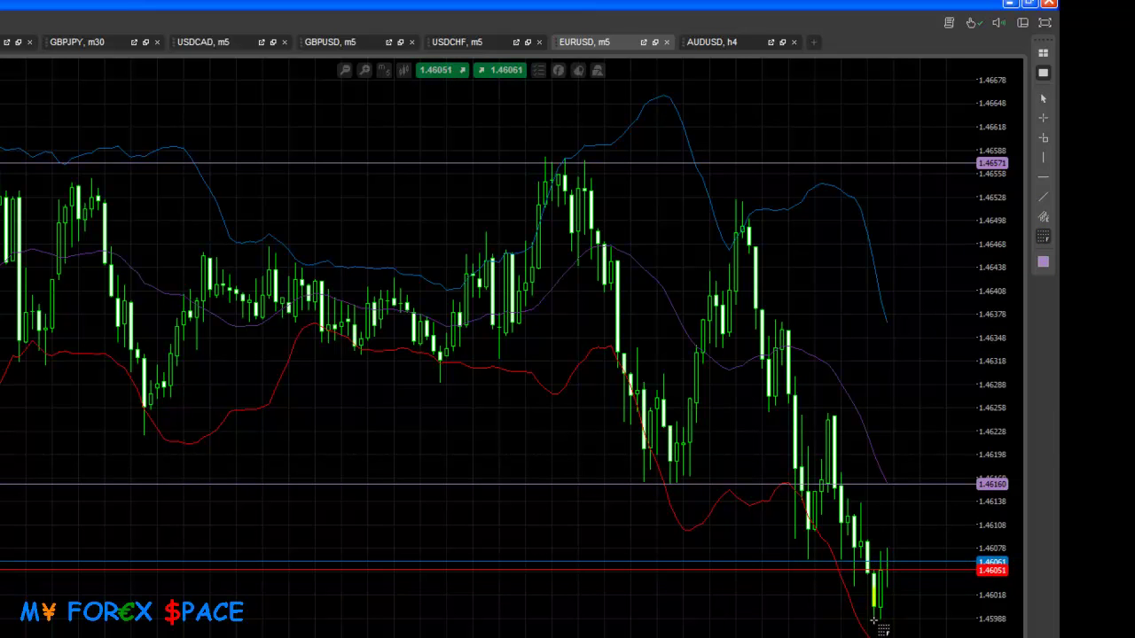
pyautogui.moveTo(736, 200)
pyautogui.mouseDown()
pyautogui.moveTo(829, 552)
pyautogui.moveTo(815, 620)
pyautogui.moveTo(603, 599)
pyautogui.moveTo(584, 618)
pyautogui.mouseUp()
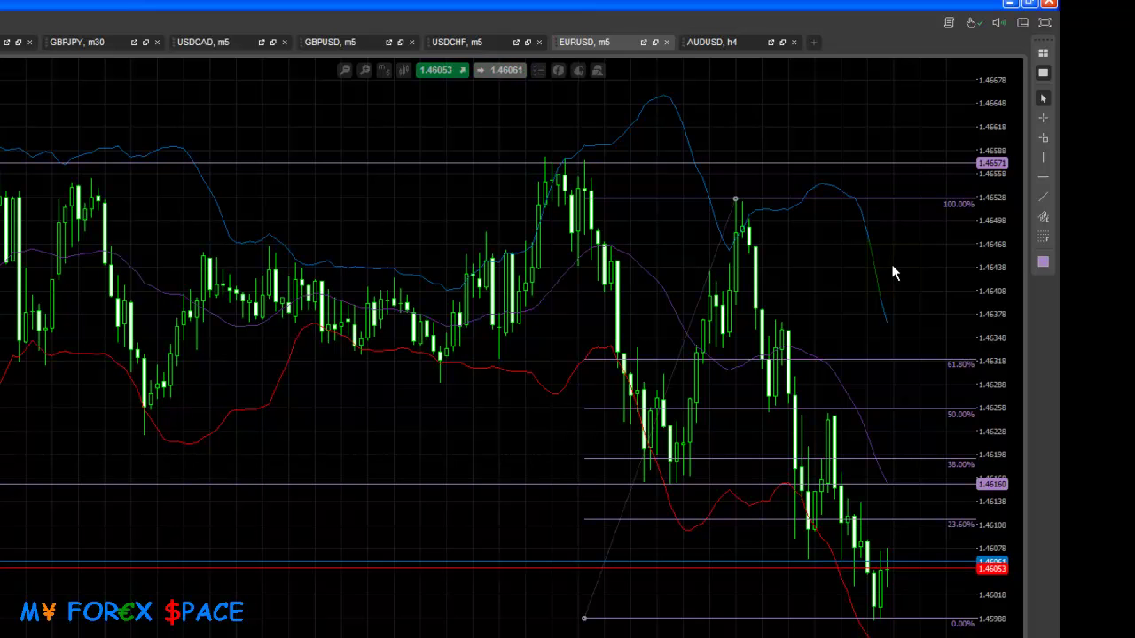
pyautogui.press('Delete')
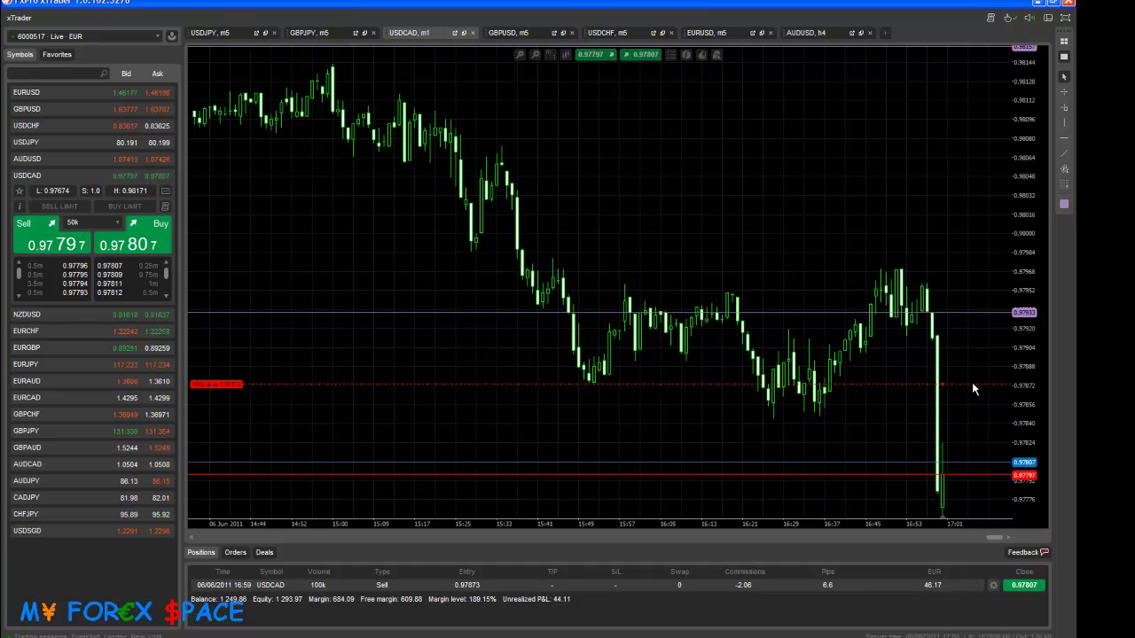
# Protect the open 100k USDCAD sell position with a stop loss at 0.97908
pyautogui.doubleClick(971, 384)
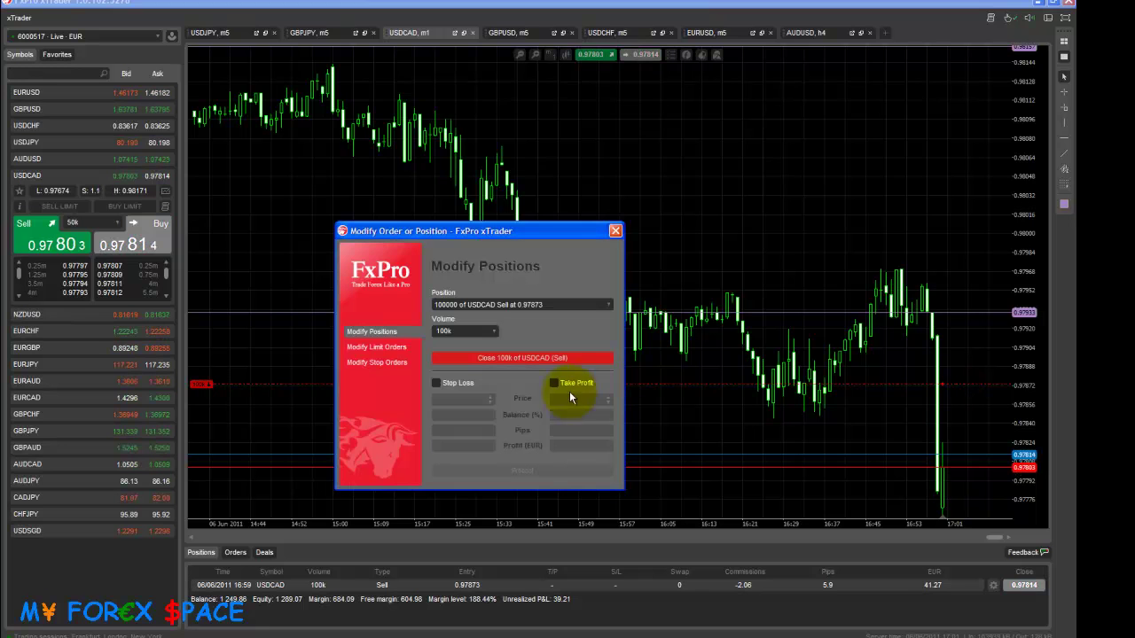
pyautogui.click(436, 382)
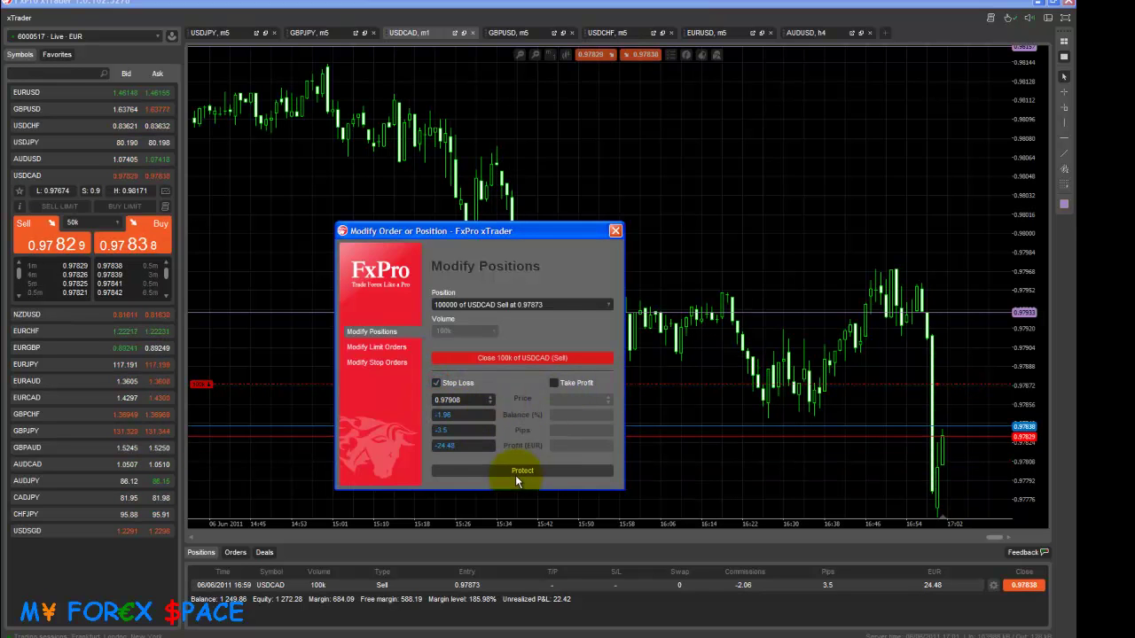
pyautogui.click(516, 471)
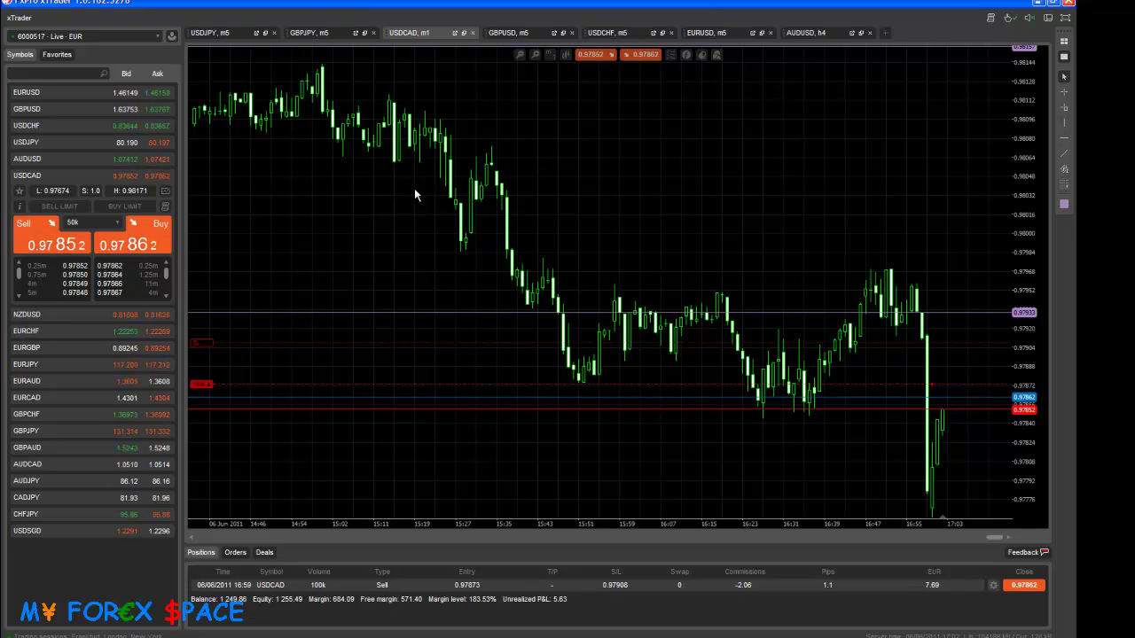
pyautogui.click(48, 56)
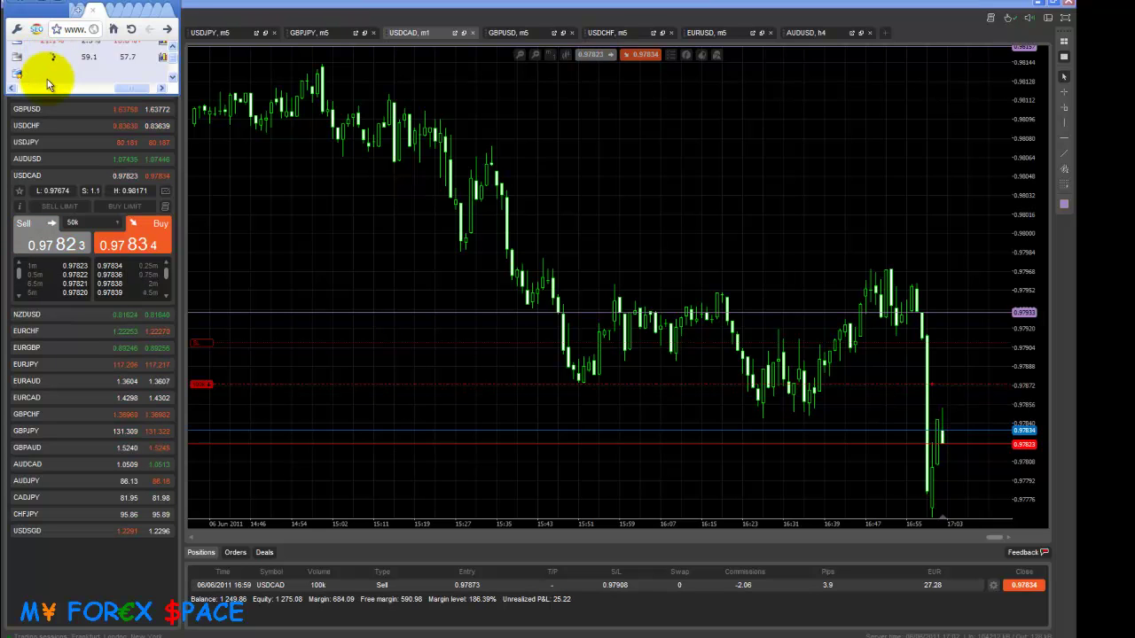
pyautogui.click(56, 5)
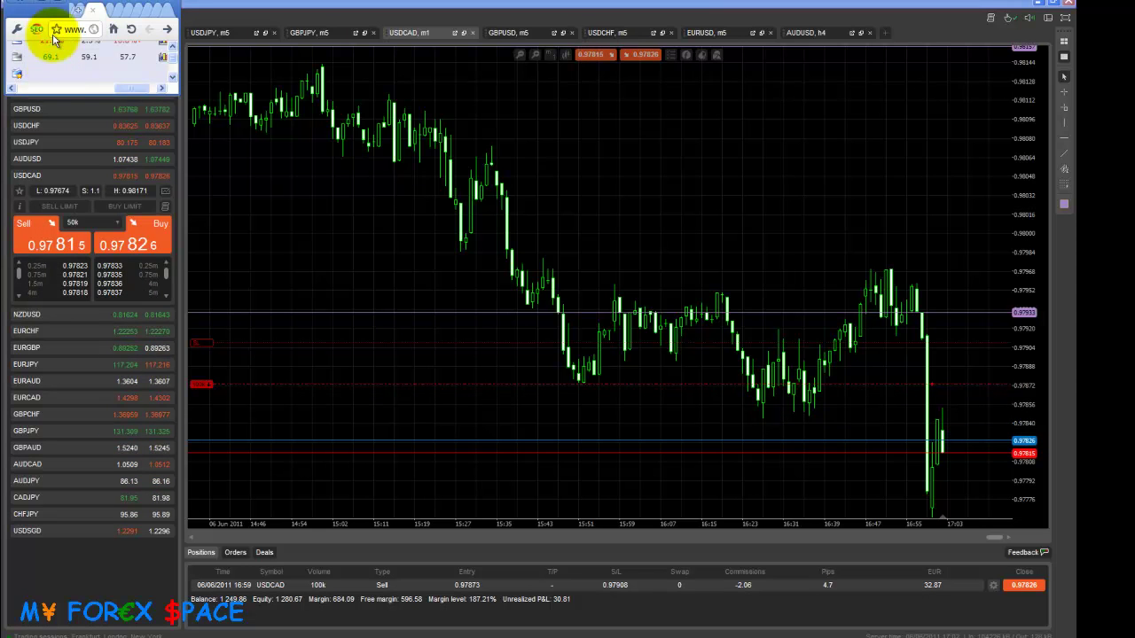